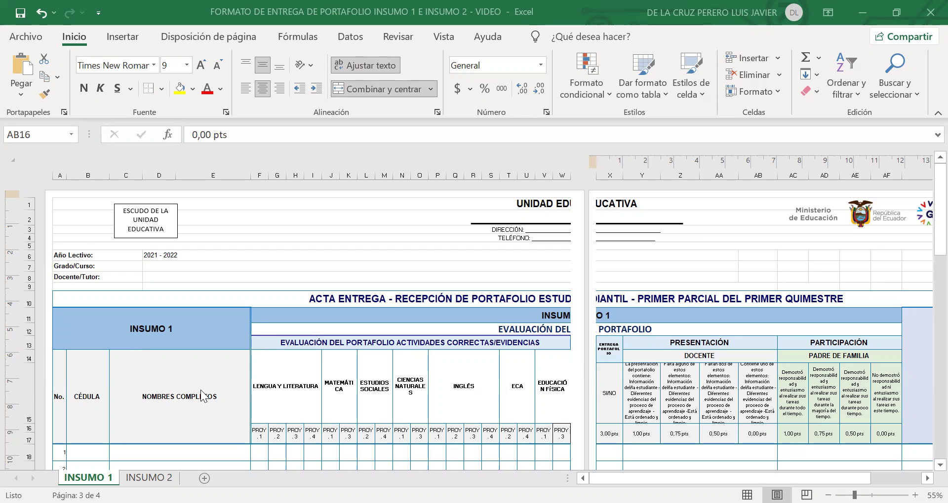
# - Examine the INSUMO 1 table's student columns, subject project columns and the teacher's PRESENTACIÓN scoring criteria
pyautogui.scroll(2, 197, 402)
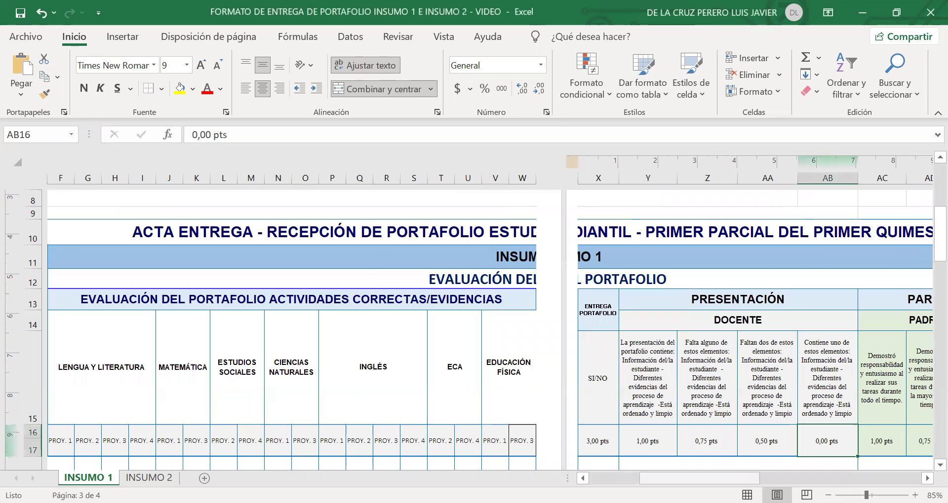
pyautogui.hscroll(-5, 126, 427)
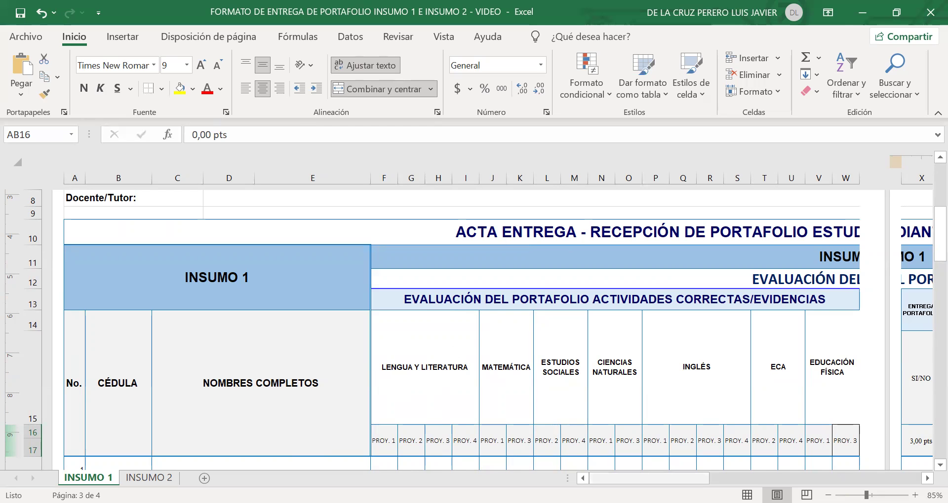
pyautogui.moveTo(649, 478); pyautogui.dragTo(740, 478)
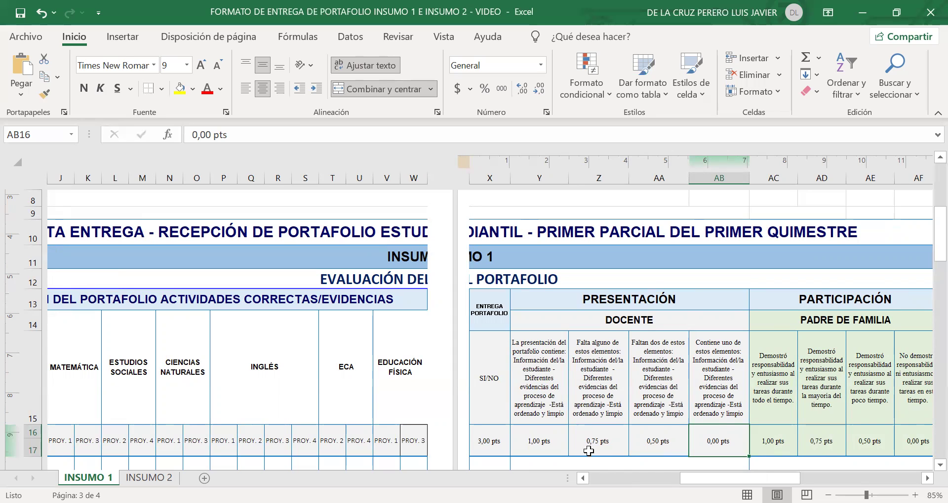
pyautogui.click(652, 447)
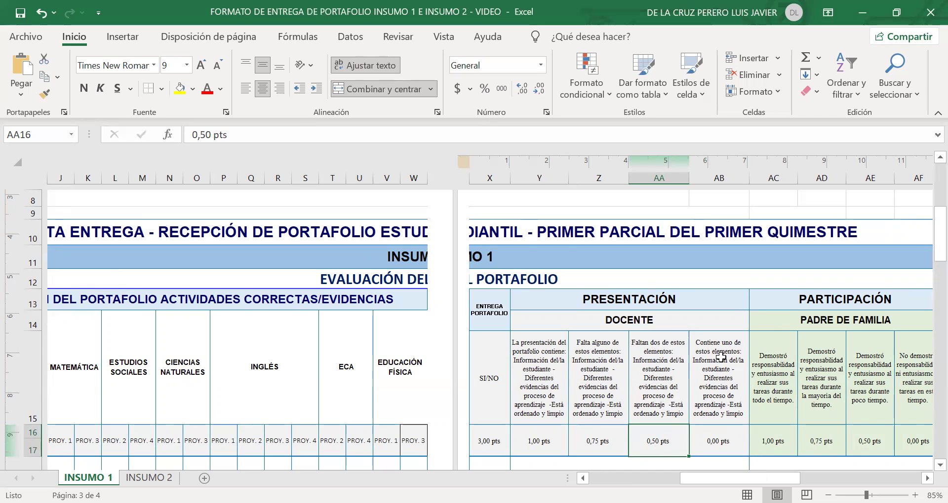
pyautogui.click(710, 451)
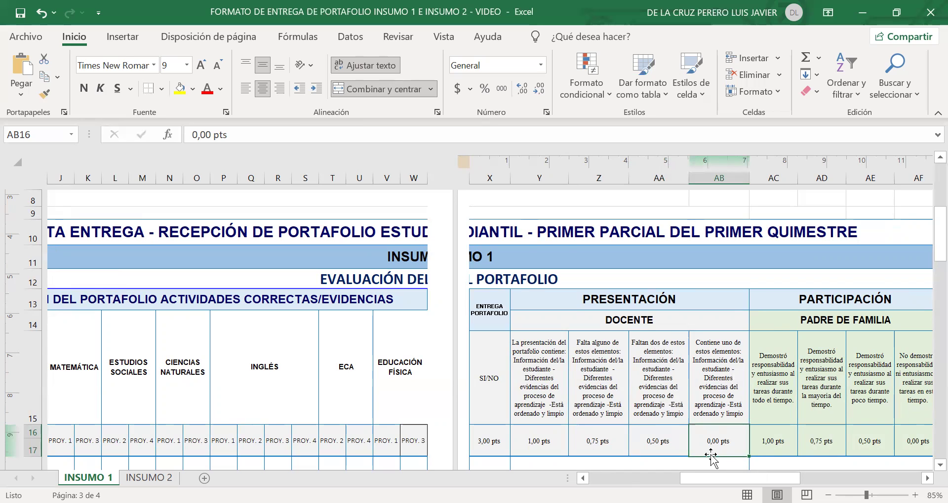
# - Review the PARTICIPACIÓN scoring criteria for PADRE DE FAMILIA and the representative's signature column in INSUMO 1
pyautogui.moveTo(774, 474); pyautogui.dragTo(821, 461)
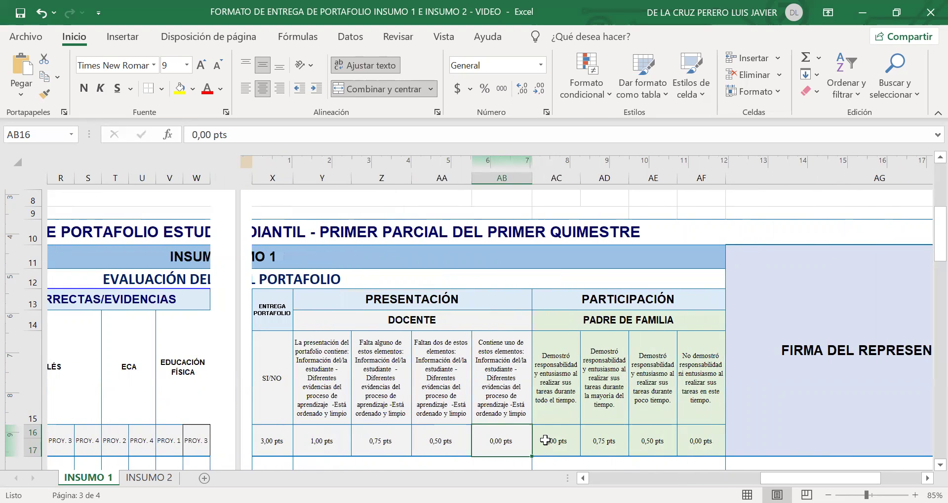
pyautogui.click(568, 450)
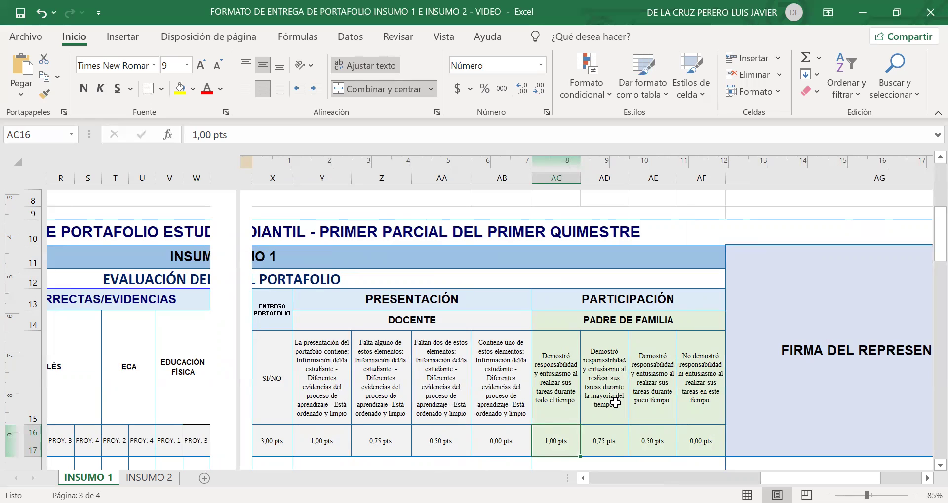
pyautogui.click(623, 447)
pyautogui.click(638, 421)
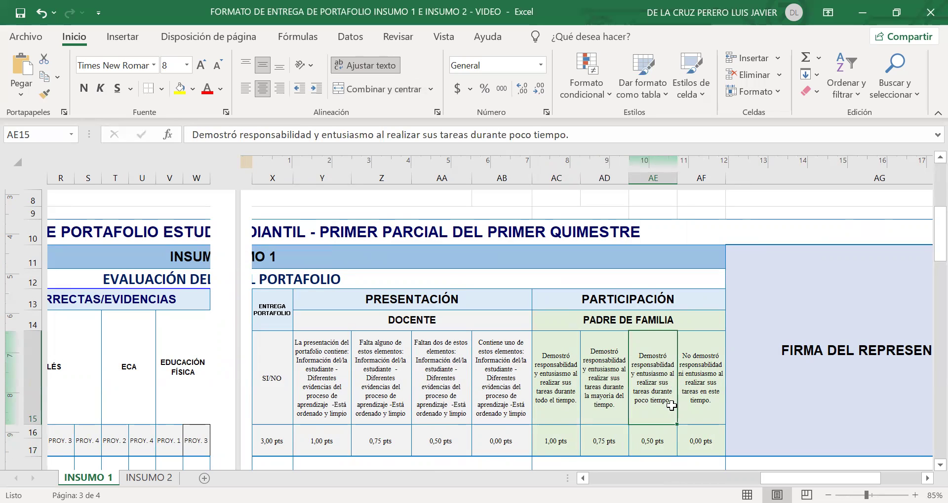
pyautogui.click(665, 450)
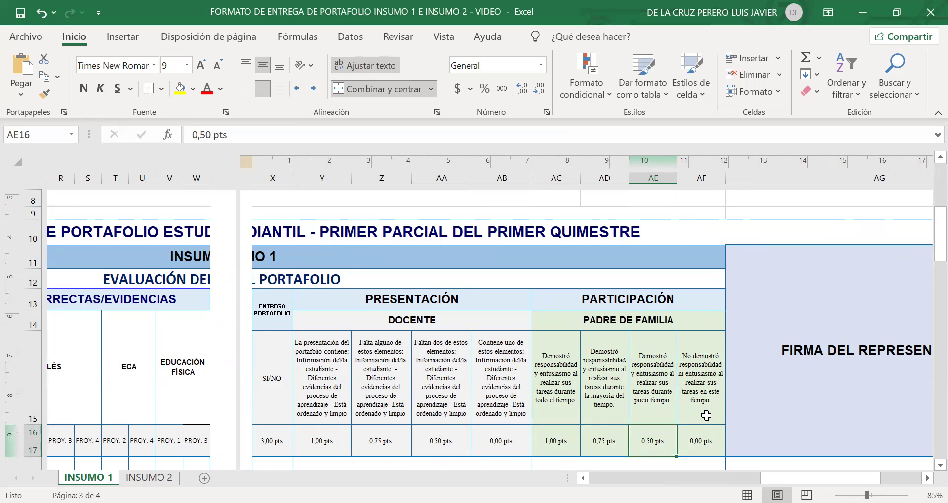
pyautogui.click(719, 450)
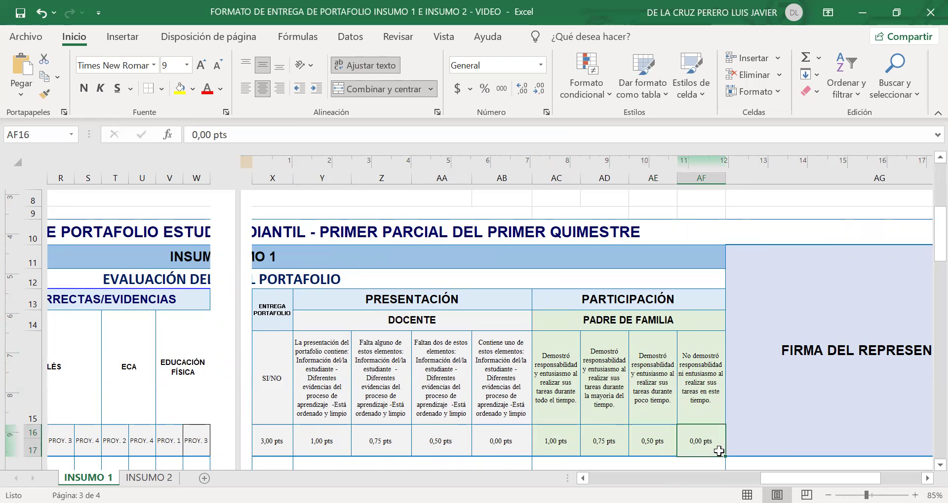
pyautogui.click(791, 459)
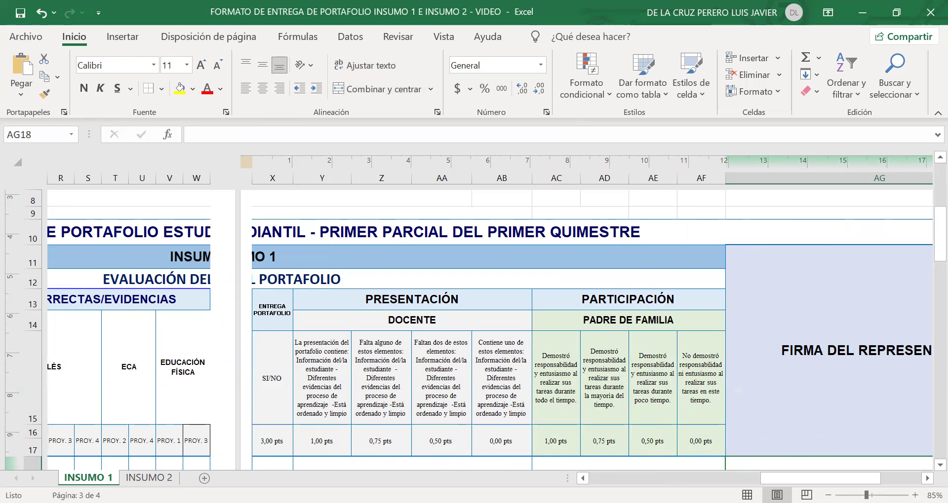
# - Switch to the INSUMO 2 sheet and review its Grado/Curso and Docente/Tutor fields and the ESTUDIANTES columns
pyautogui.moveTo(834, 478); pyautogui.dragTo(694, 478)
pyautogui.moveTo(669, 479); pyautogui.dragTo(649, 478)
pyautogui.hotkey('ctrl', 'pagedown')
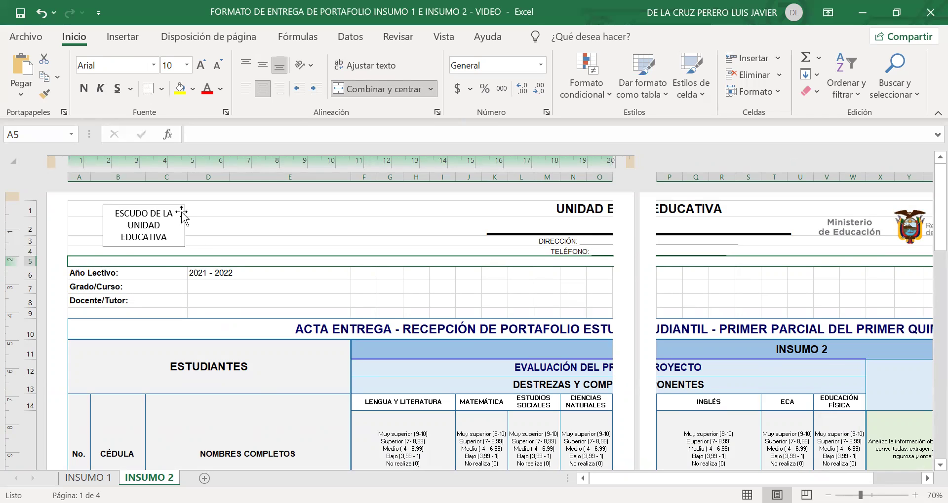
pyautogui.click(128, 287)
pyautogui.click(148, 301)
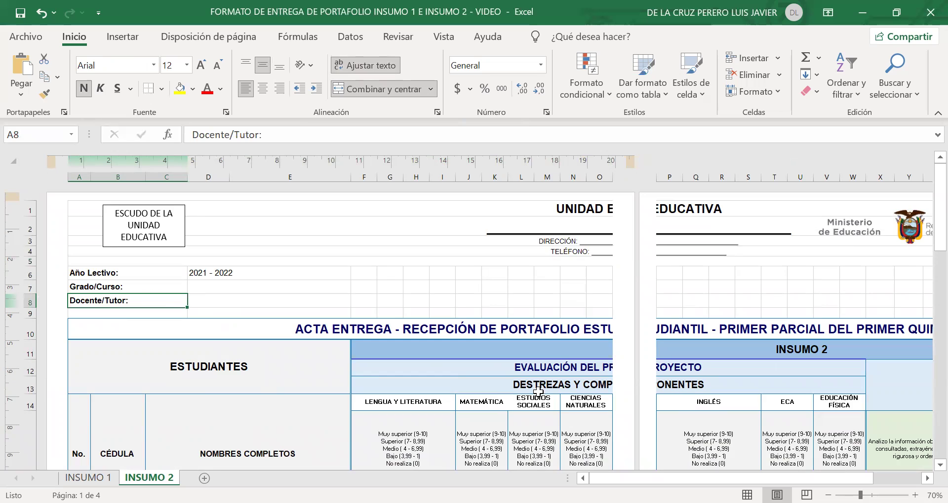
pyautogui.scroll(-2, 522, 395)
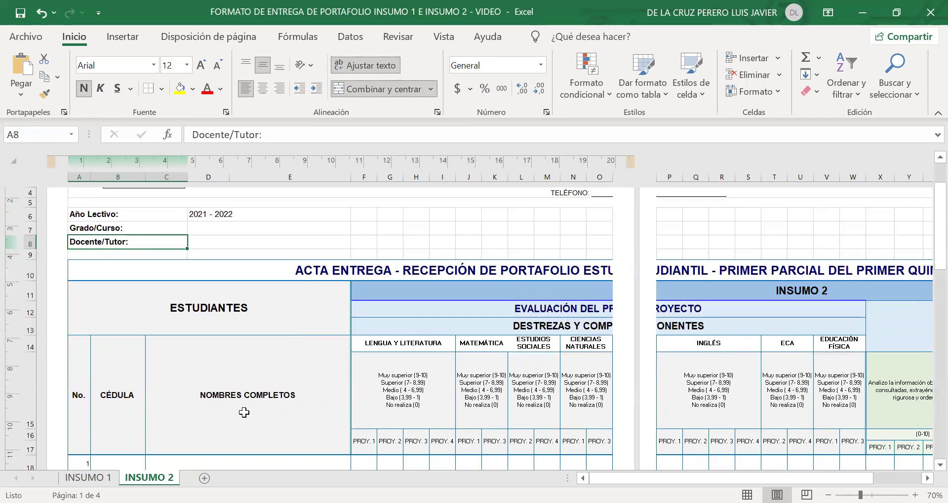
pyautogui.scroll(-1, 592, 430)
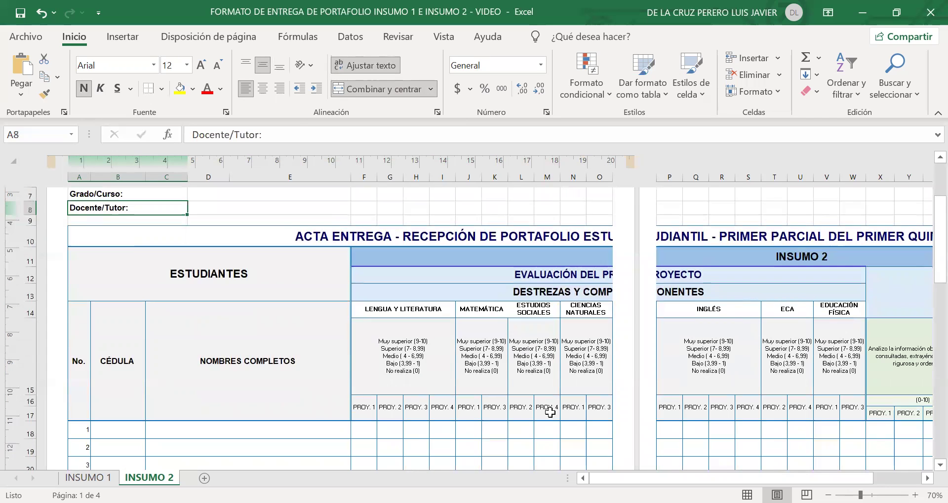
# - Examine the LENGUA Y LITERATURA project columns in INSUMO 2 and their grade cells for the first student
pyautogui.keyDown('ctrl'); pyautogui.scroll(1, 652, 464); pyautogui.keyUp('ctrl')
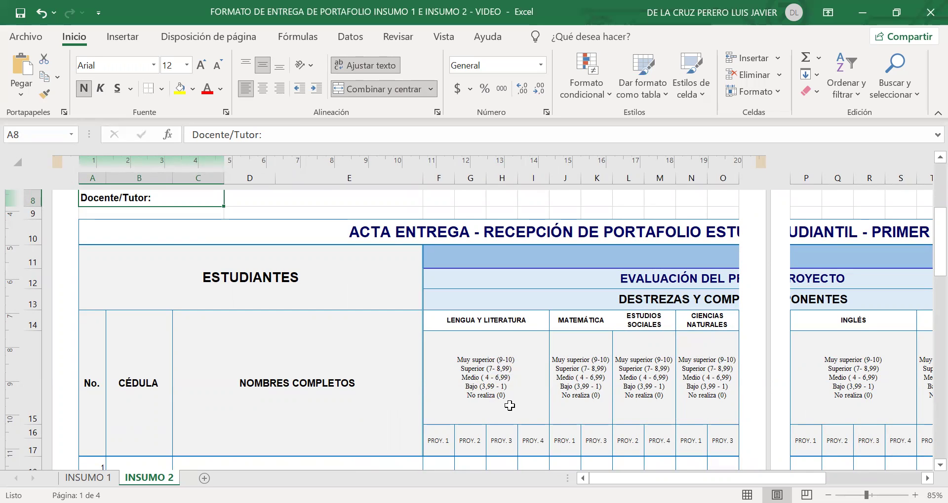
pyautogui.click(513, 323)
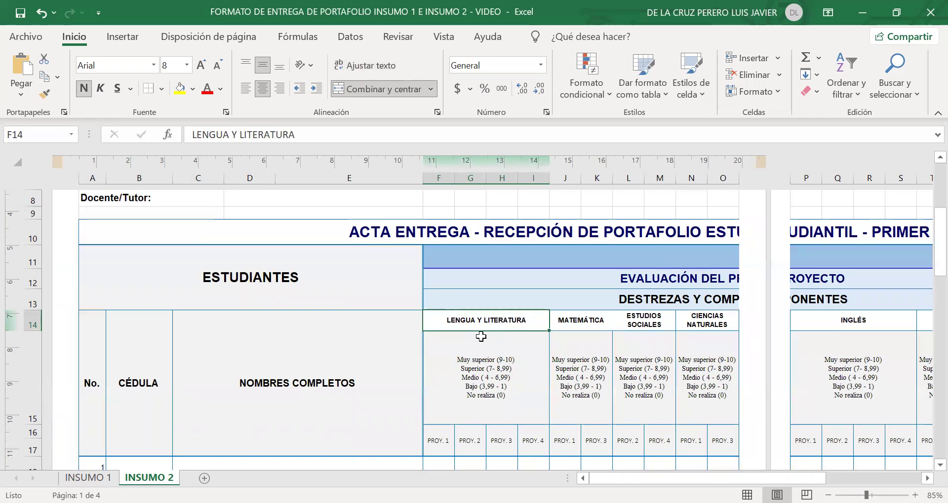
pyautogui.click(439, 444)
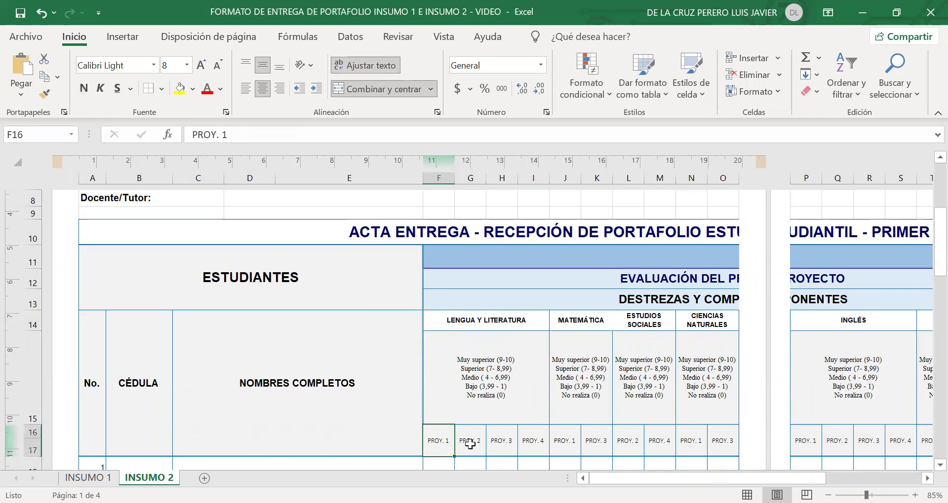
pyautogui.click(464, 445)
pyautogui.click(496, 442)
pyautogui.click(528, 443)
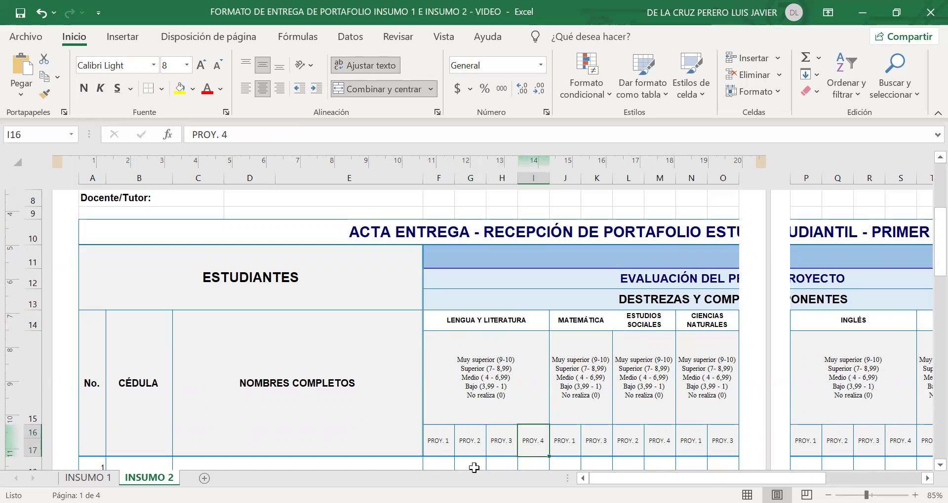
pyautogui.click(452, 464)
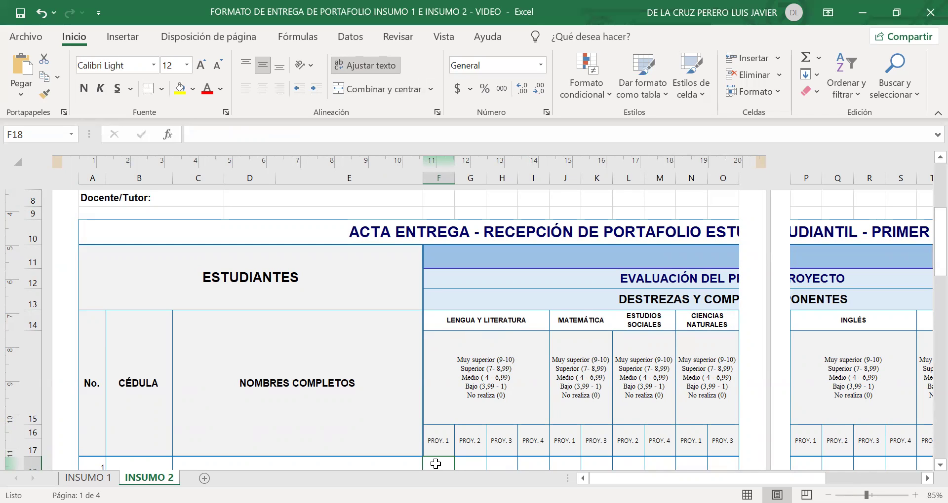
pyautogui.click(474, 462)
pyautogui.click(498, 460)
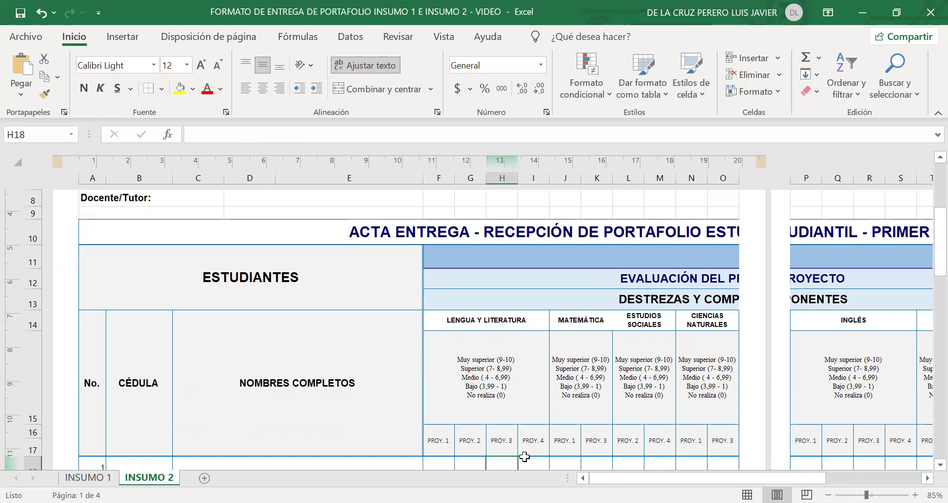
pyautogui.click(529, 458)
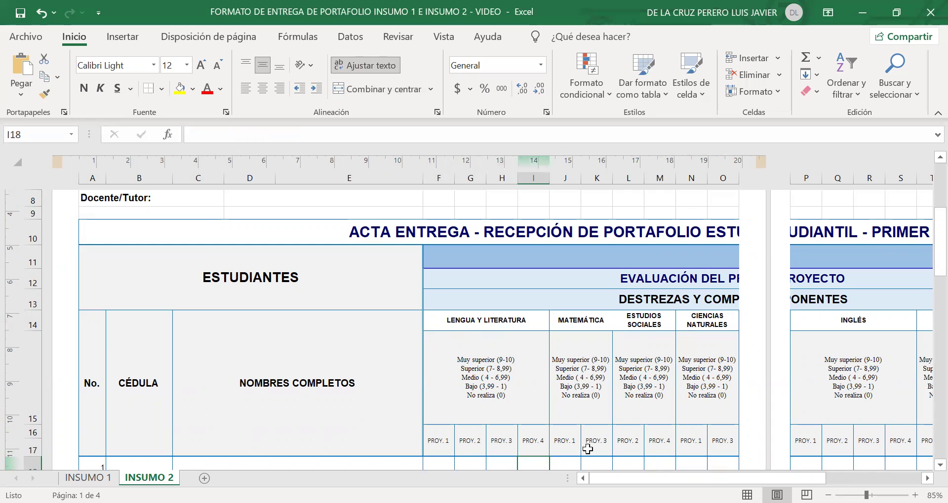
# - Examine the MATEMÁTICA columns for PROY. 1 and PROY. 3 and their grade cells for the first student
pyautogui.click(576, 463)
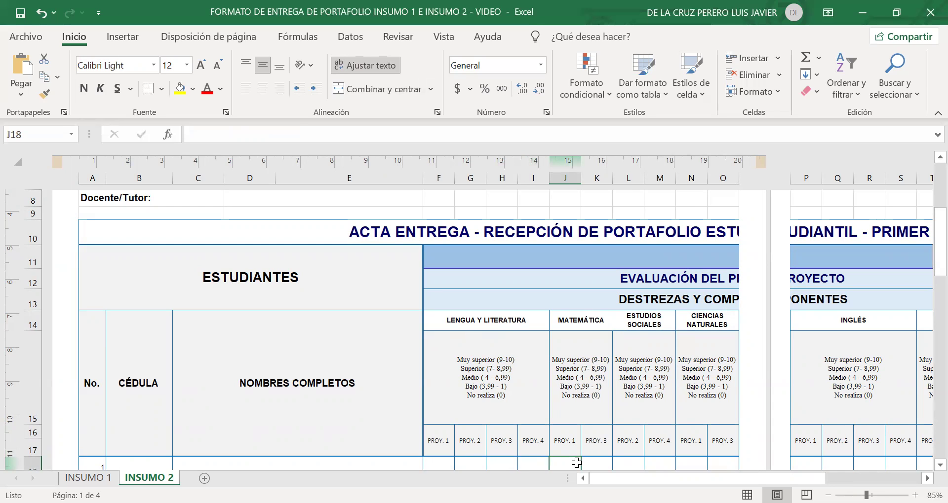
pyautogui.click(586, 319)
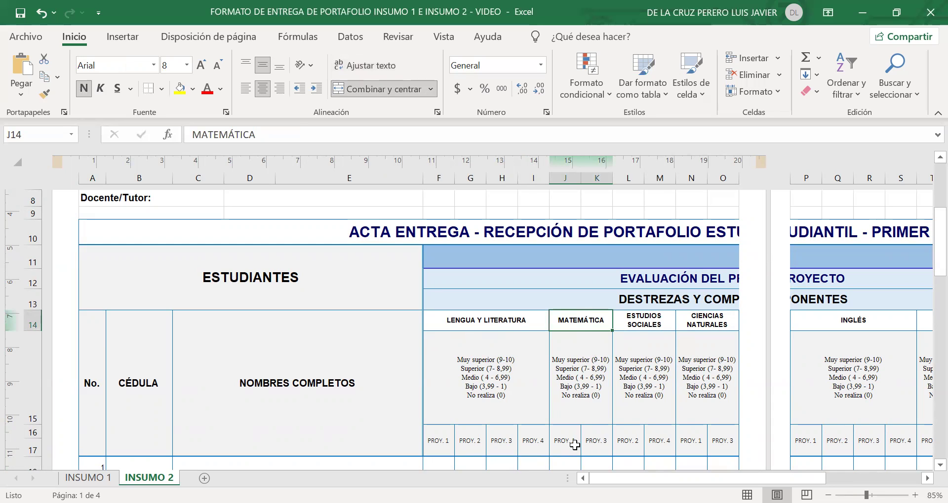
pyautogui.click(574, 446)
pyautogui.click(597, 446)
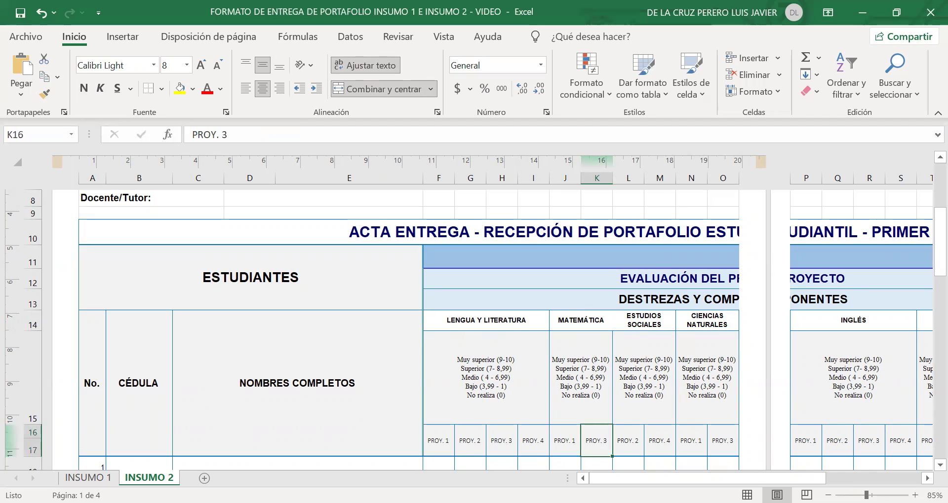
pyautogui.click(566, 461)
pyautogui.click(598, 464)
pyautogui.click(564, 465)
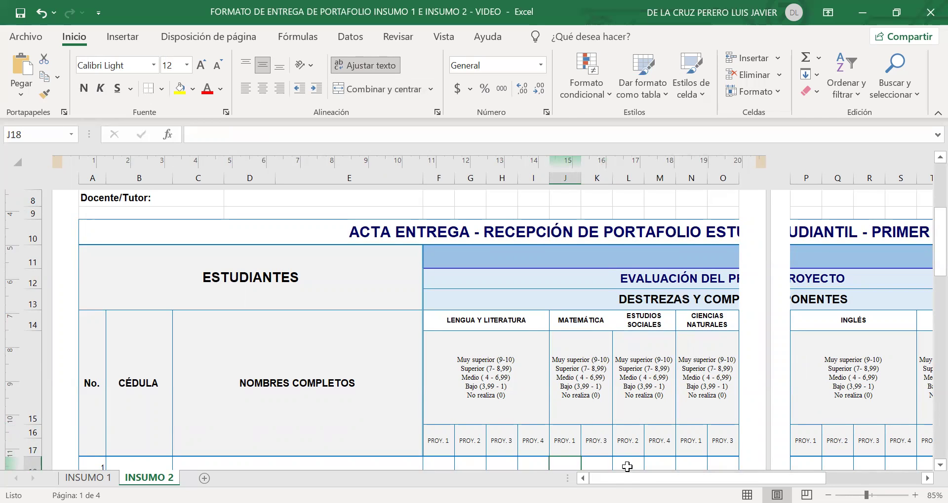
# - Review the ESTUDIOS SOCIALES rating scale and projects, and the first student's CIENCIAS NATURALES grade cells
pyautogui.click(665, 325)
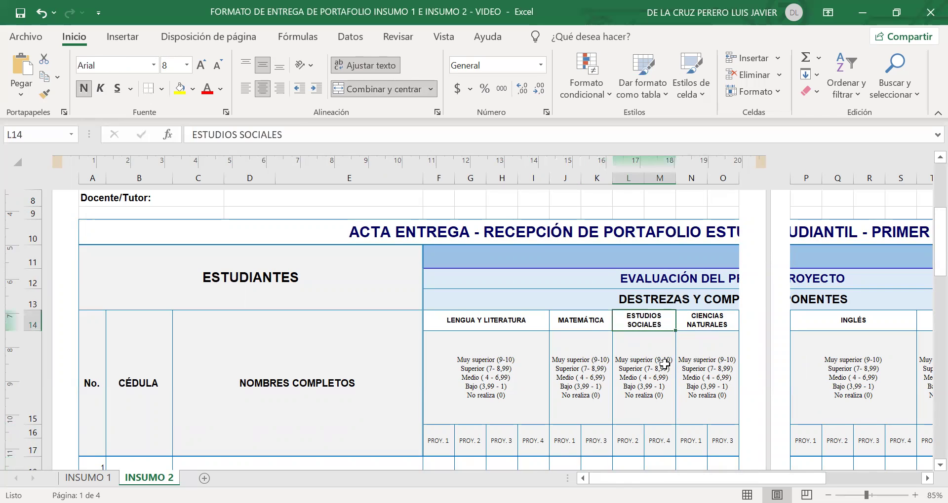
pyautogui.click(660, 417)
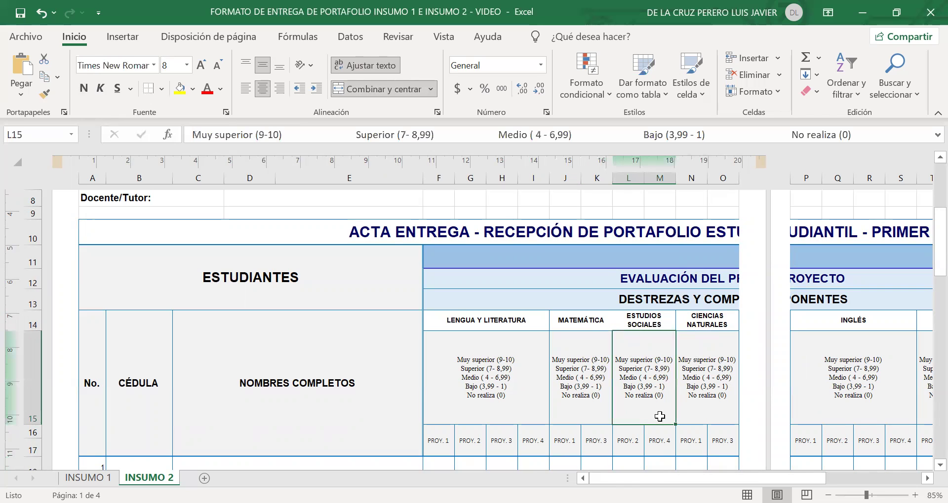
pyautogui.click(629, 444)
pyautogui.click(659, 442)
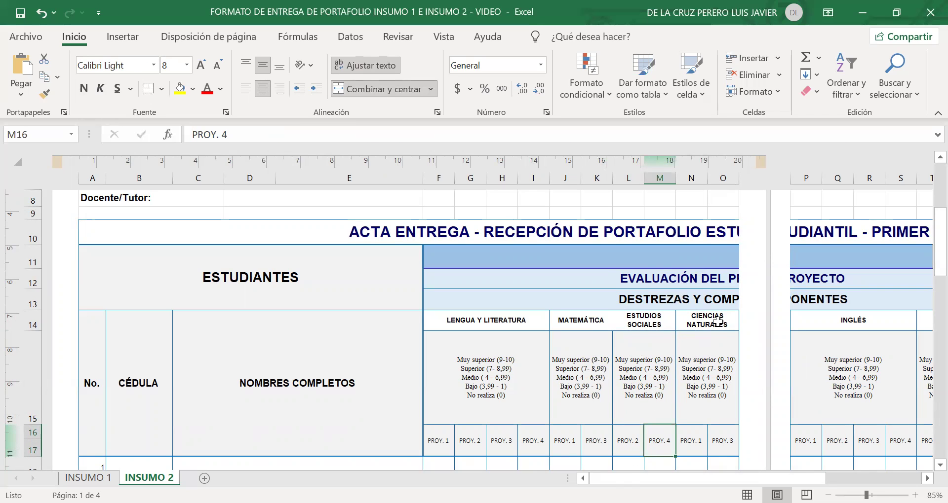
pyautogui.click(699, 463)
pyautogui.click(719, 461)
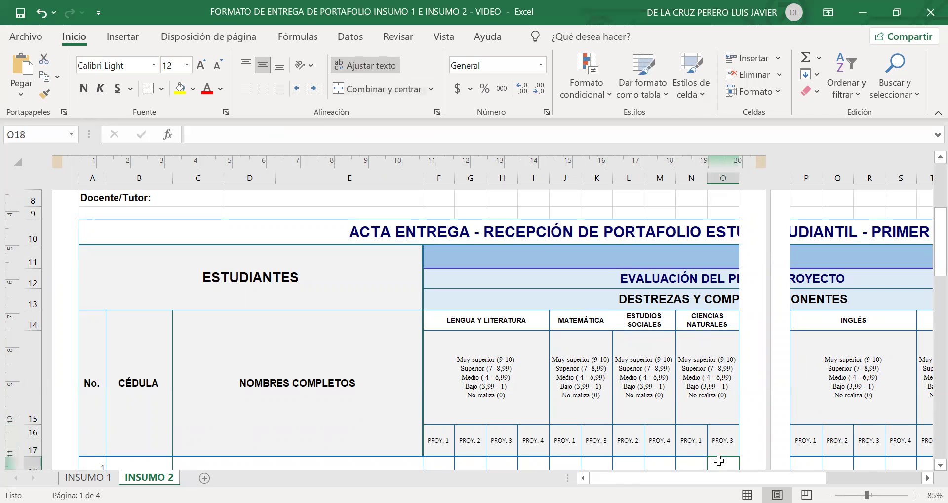
# - Review the project columns under INGLÉS, ECA and EDUCACIÓN FÍSICA in the INSUMO 2 table
pyautogui.moveTo(707, 478); pyautogui.dragTo(755, 479)
pyautogui.click(439, 447)
pyautogui.click(463, 444)
pyautogui.click(492, 444)
pyautogui.click(525, 444)
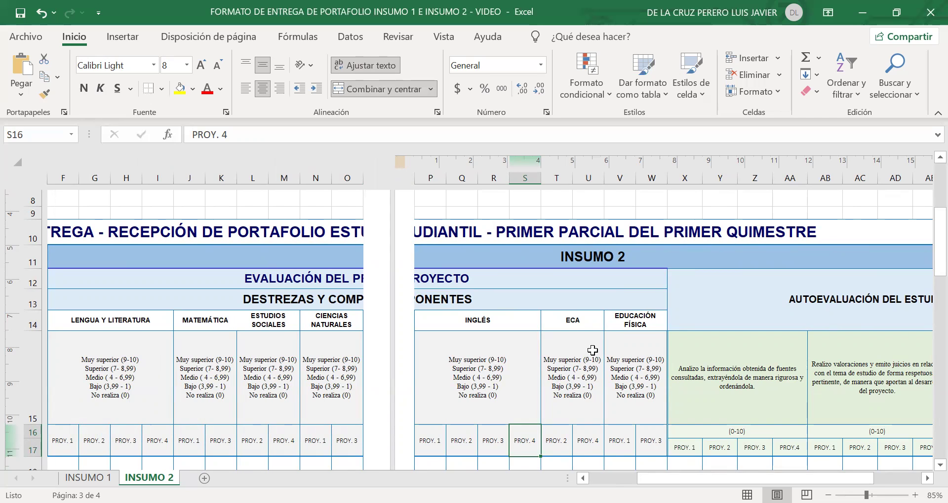
pyautogui.click(567, 445)
pyautogui.click(589, 448)
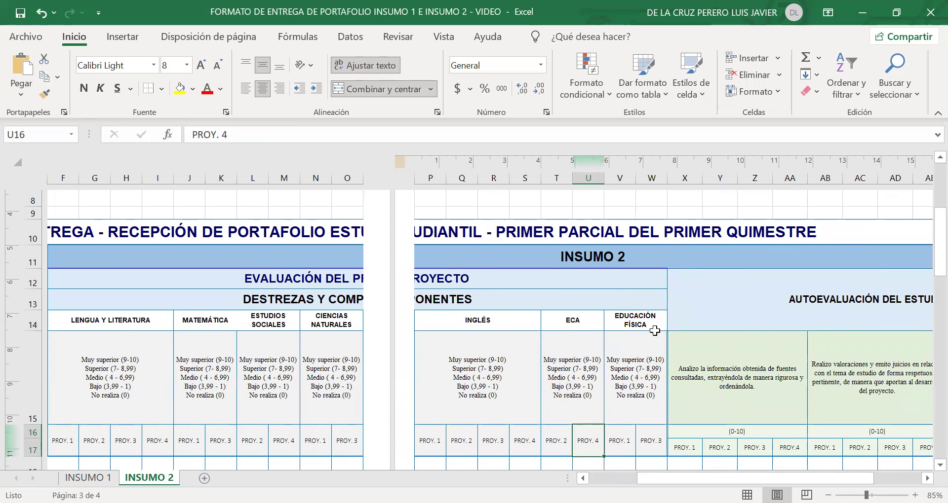
pyautogui.click(627, 450)
pyautogui.click(644, 449)
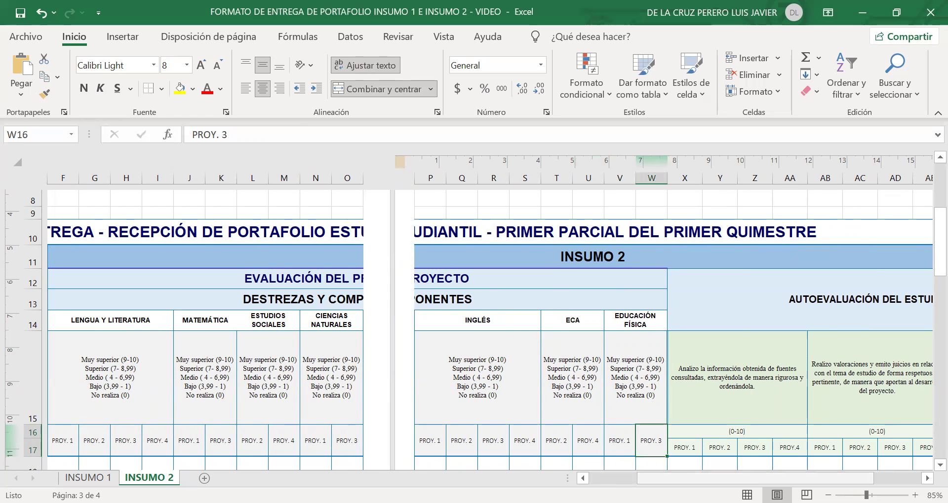
# - Examine the AUTOEVALUACIÓN DEL ESTUDIANTE section and the respectful value-judgement criterion's PROY. 1 to PROY. 4 grade cells for the first student
pyautogui.moveTo(720, 474); pyautogui.dragTo(767, 474)
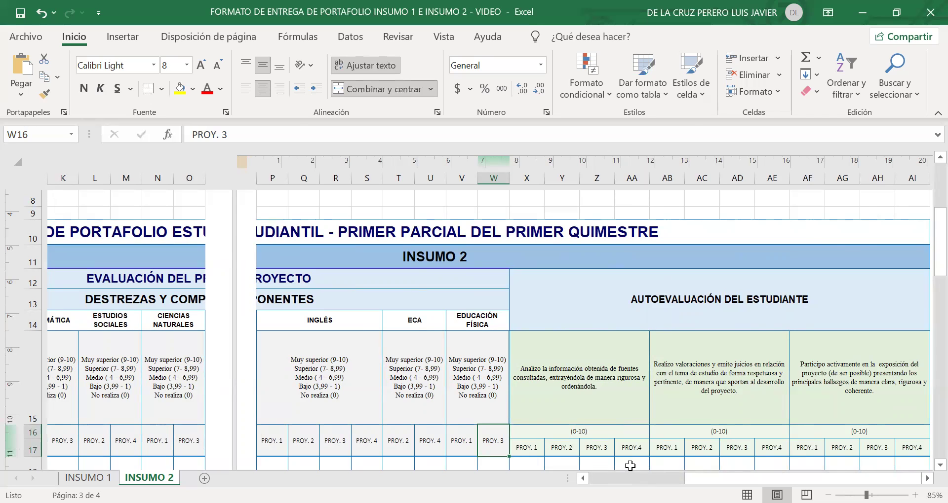
pyautogui.click(630, 464)
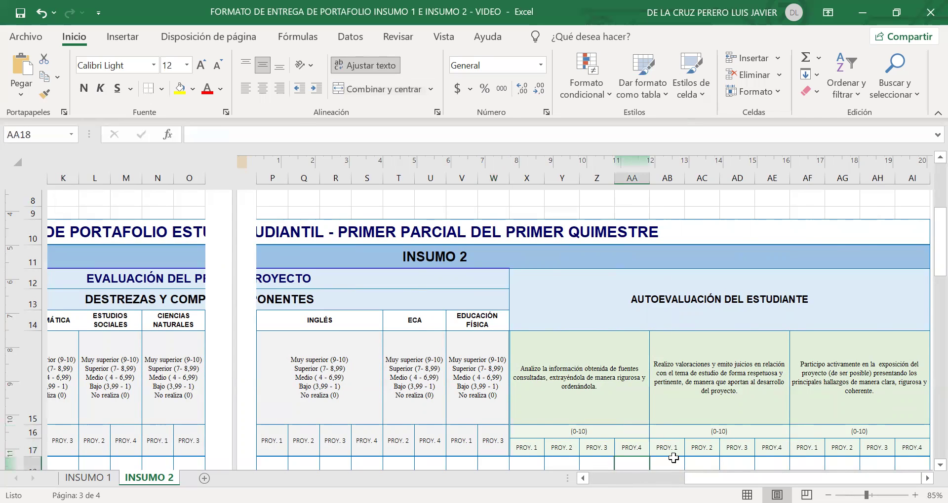
pyautogui.click(674, 395)
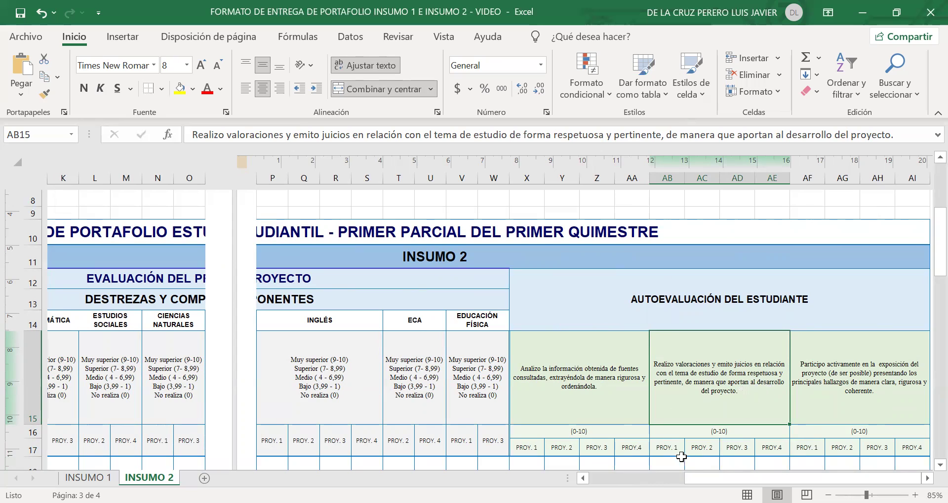
pyautogui.click(676, 462)
pyautogui.click(708, 461)
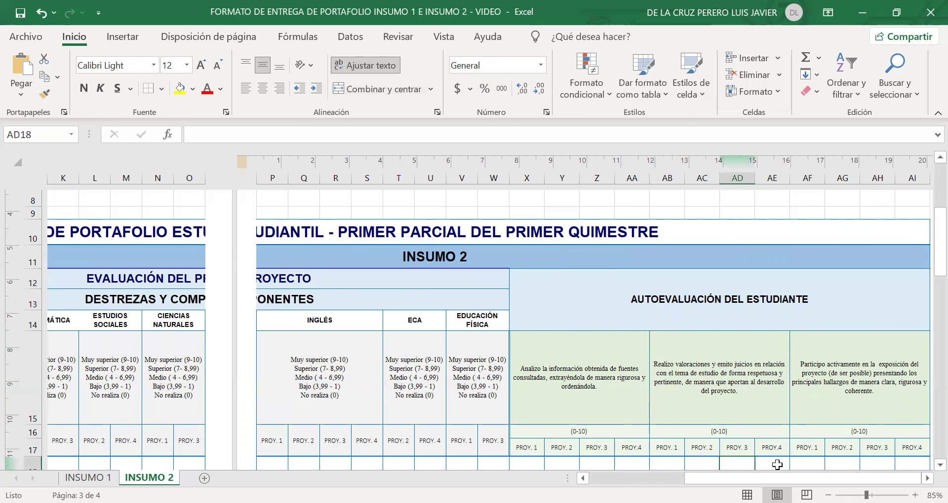
pyautogui.moveTo(676, 461); pyautogui.dragTo(769, 459)
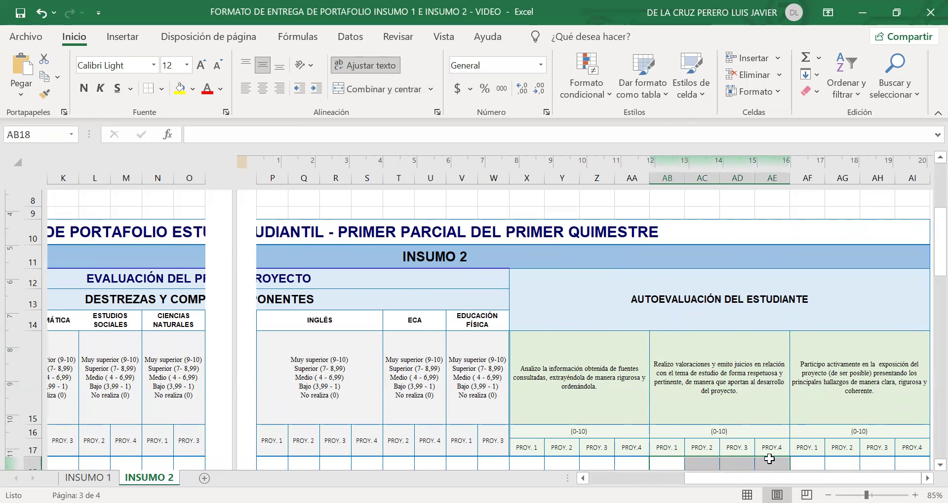
pyautogui.click(702, 461)
pyautogui.click(737, 463)
pyautogui.click(767, 463)
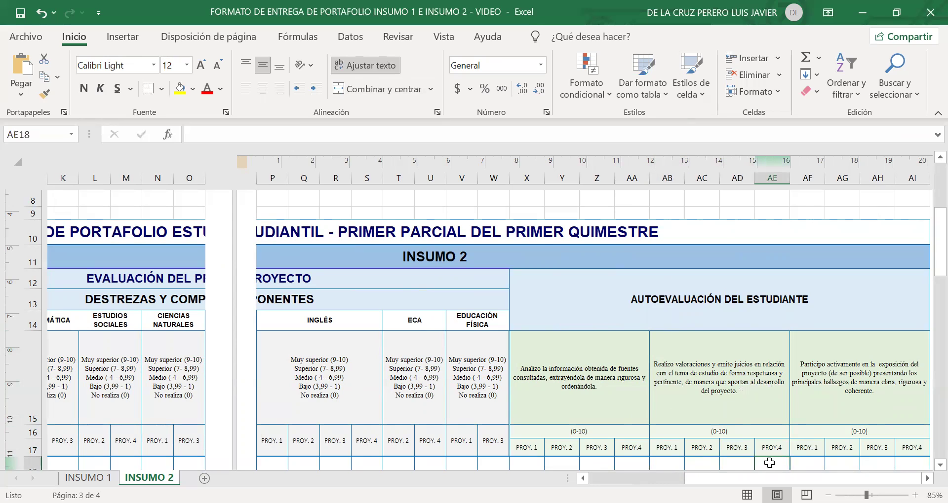
pyautogui.click(677, 465)
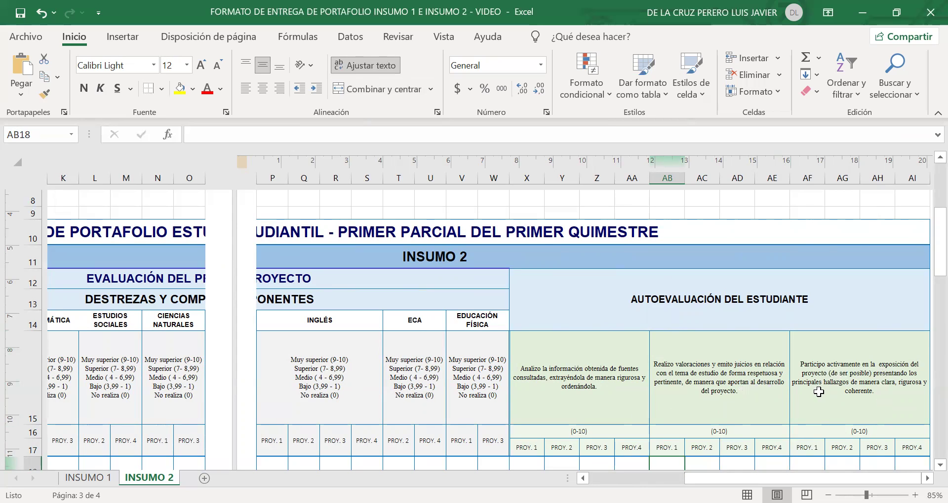
# - Review the PROY. 1, PROY. 2 and PROY. 3 columns under the self-assessment criterion on active participation in the project presentation
pyautogui.click(810, 454)
pyautogui.click(839, 447)
pyautogui.click(810, 449)
pyautogui.click(838, 450)
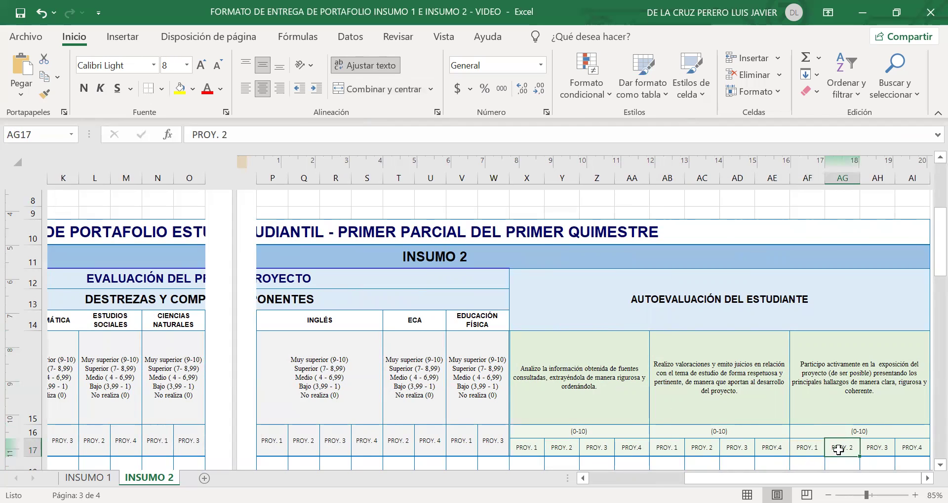
pyautogui.click(866, 449)
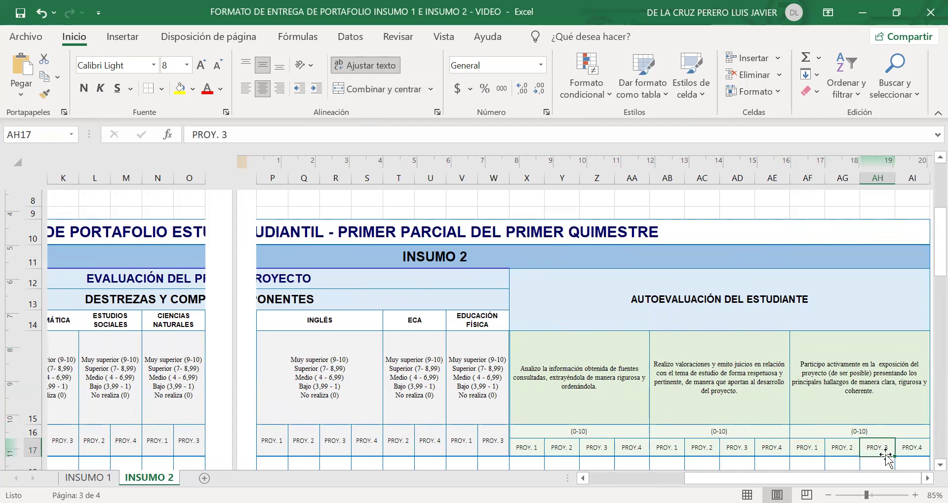
pyautogui.click(803, 466)
pyautogui.click(845, 465)
# - Compare the INSUMO 1 and INSUMO 2 student table layouts, finishing at the institution header of INSUMO 2
pyautogui.moveTo(795, 478); pyautogui.dragTo(698, 477)
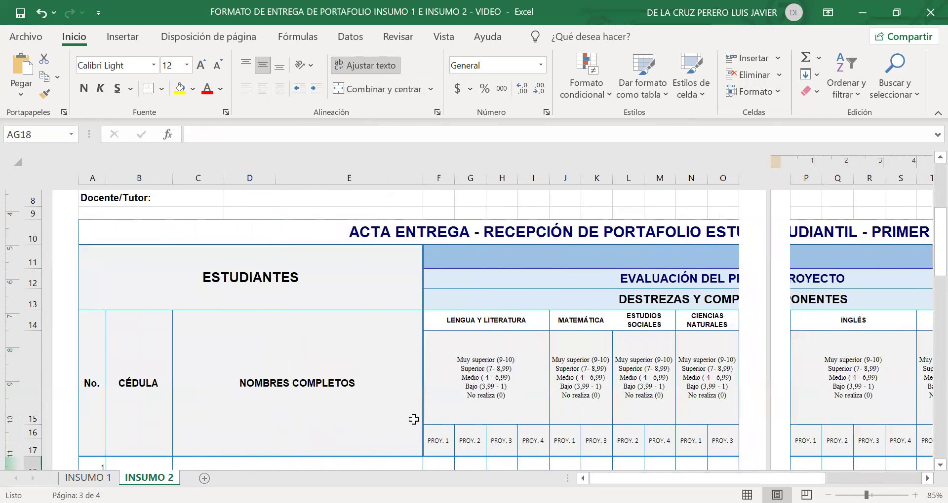
pyautogui.click(88, 477)
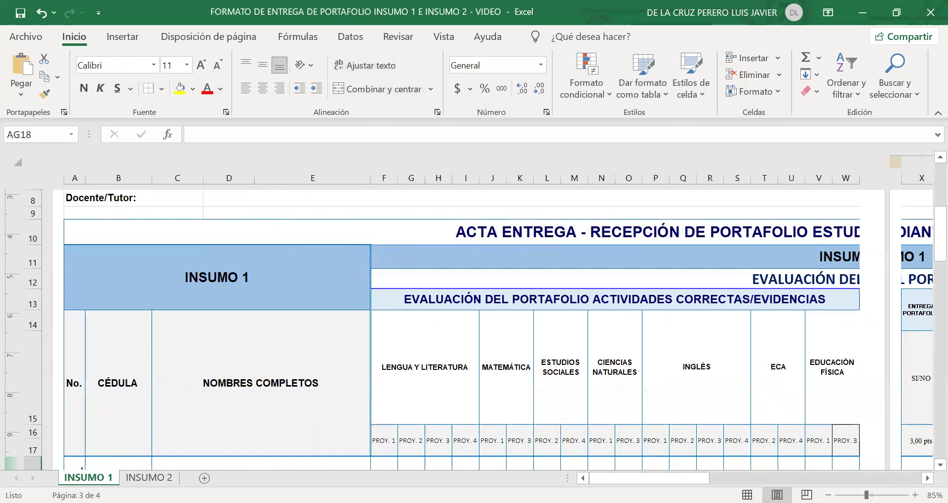
pyautogui.click(149, 478)
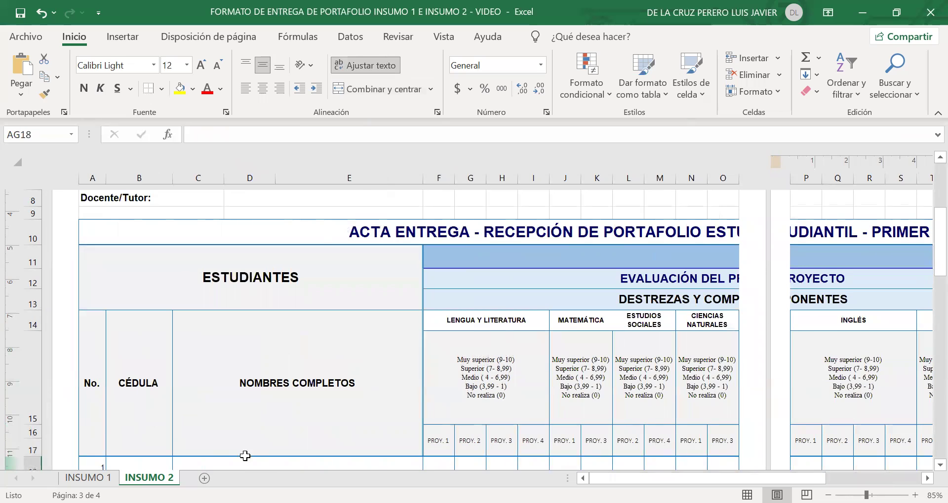
pyautogui.scroll(3, 596, 403)
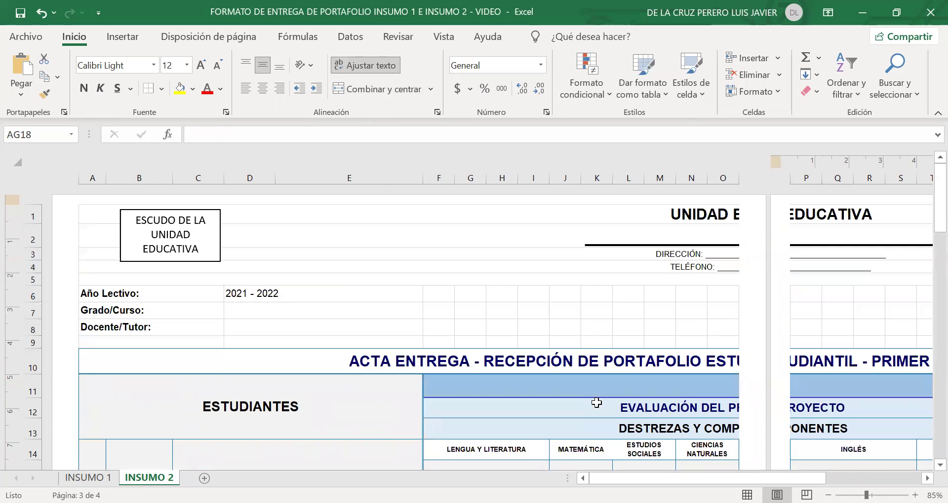